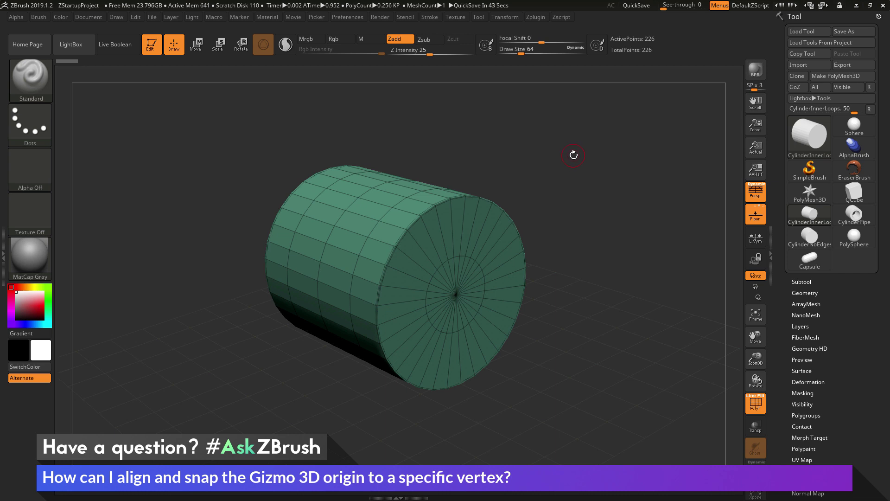
- Enter Move mode, toggle the Gizmo 3D off to the Transpose line, and bring the Gizmo 3D back
mouse_move(595, 203)
left_mouse_down()
mouse_move(642, 200)
mouse_move(599, 196)
mouse_move(595, 204)
left_mouse_up()
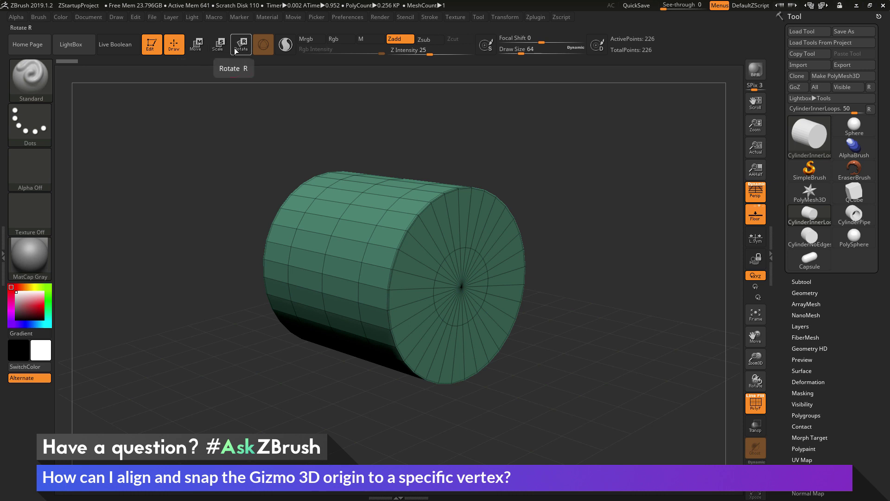
left_click(202, 48)
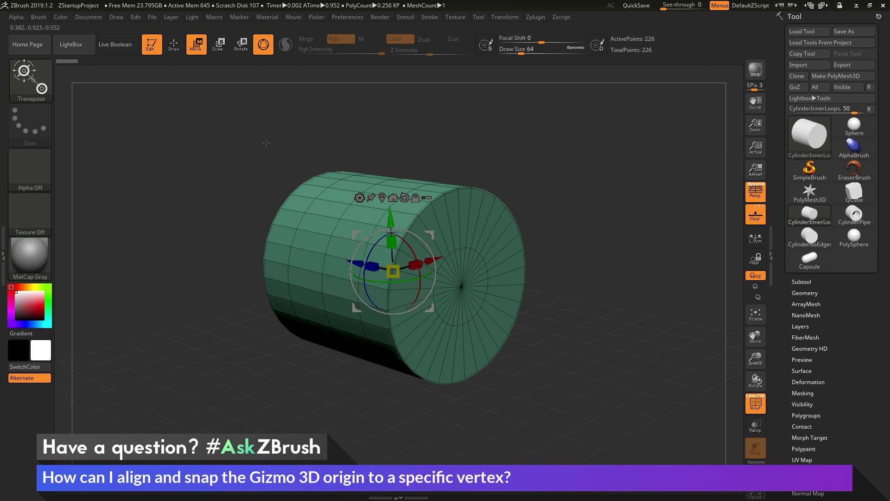
left_click(264, 44)
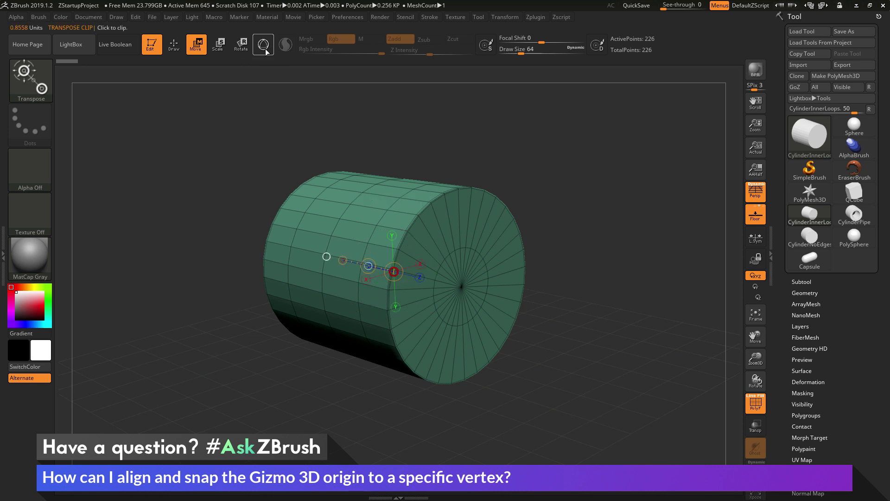
left_click(267, 51)
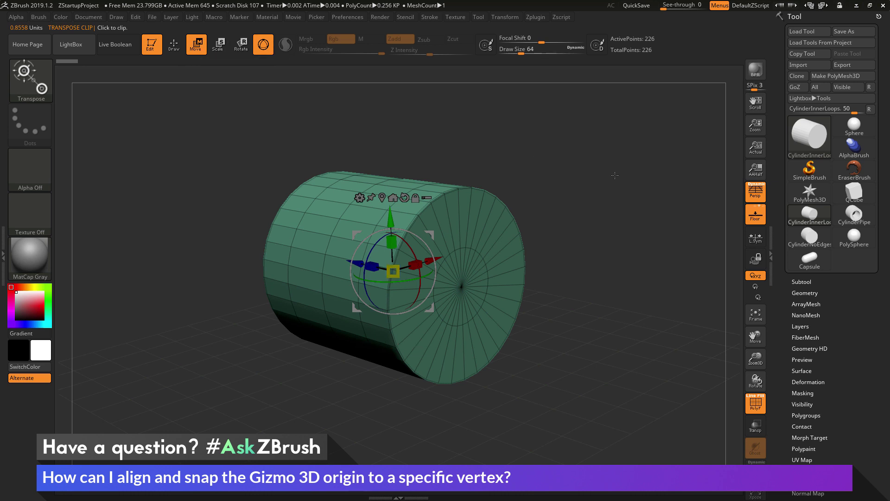
- Unlock the Gizmo 3D, move it freehand to the upper-right rim of the cylinder's end cap, and lock it again
left_click_drag(614, 176, 416, 199)
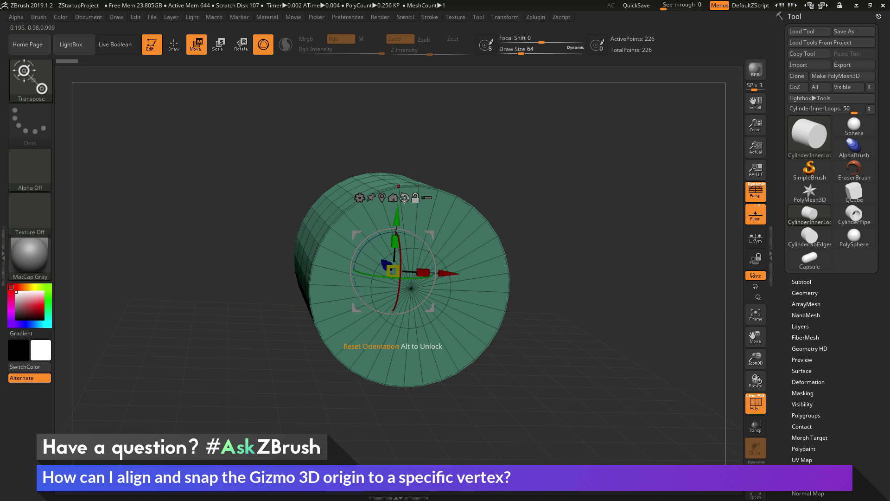
left_click(382, 198)
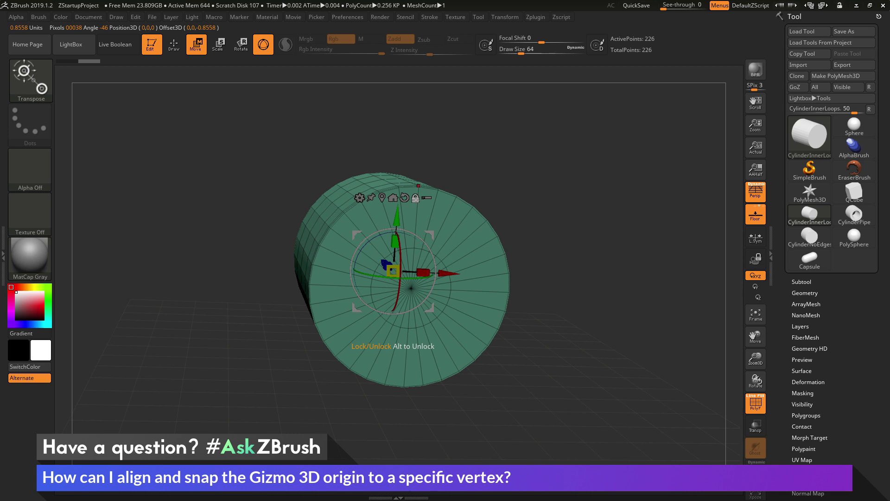
left_click(415, 199)
left_click_drag(554, 168, 524, 201, "shift")
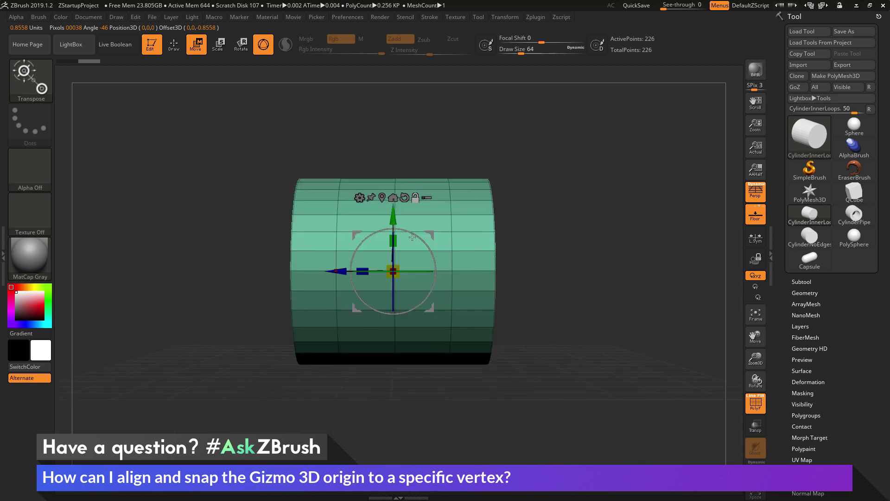
left_click_drag(428, 231, 593, 194)
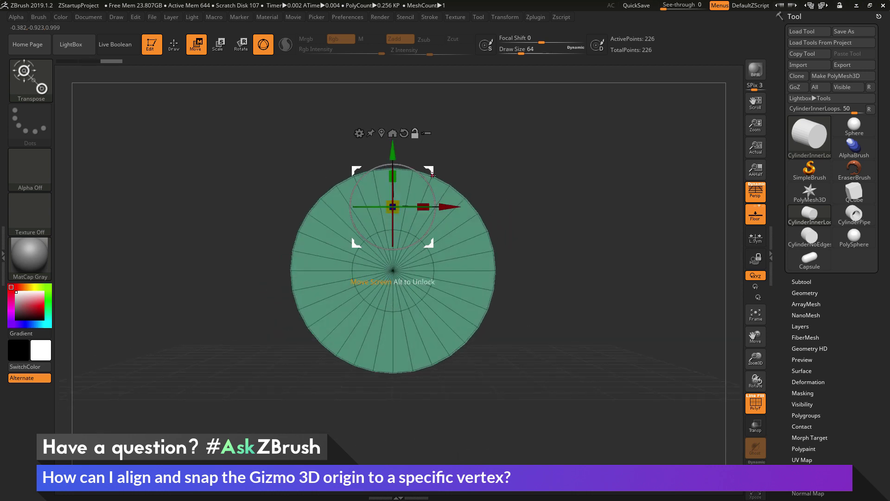
left_click_drag(432, 175, 505, 165)
mouse_move(567, 164)
left_mouse_down()
mouse_move(558, 194)
mouse_move(568, 172)
left_mouse_up()
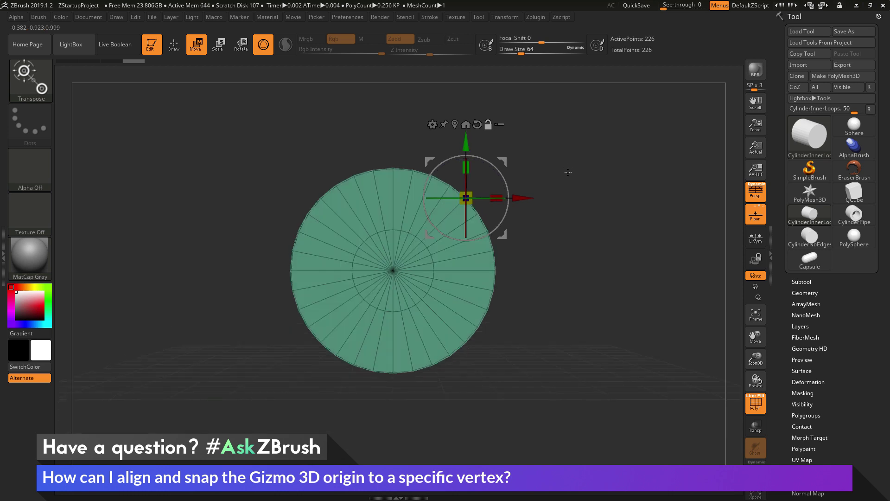
left_click(488, 127)
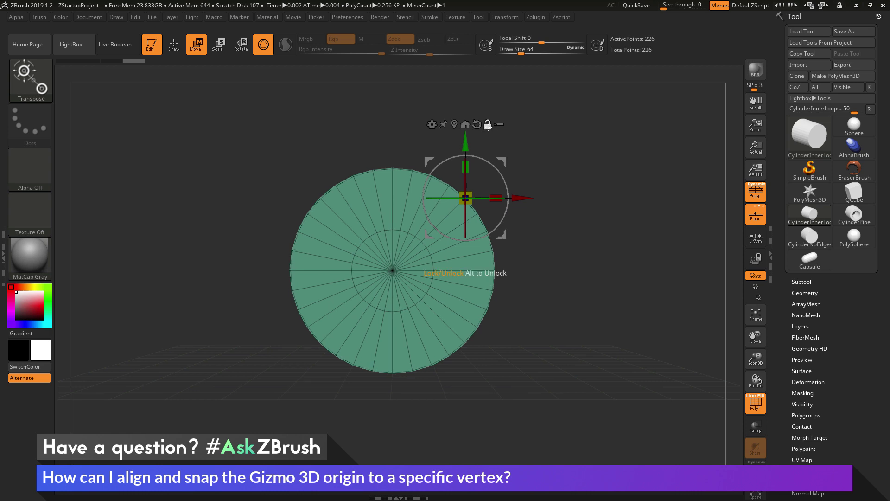
- Snap the Gizmo 3D to the end cap's centre vertex and from there to a vertex on its upper-right rim
left_click(392, 271, "alt")
left_click_drag(548, 226, 513, 200)
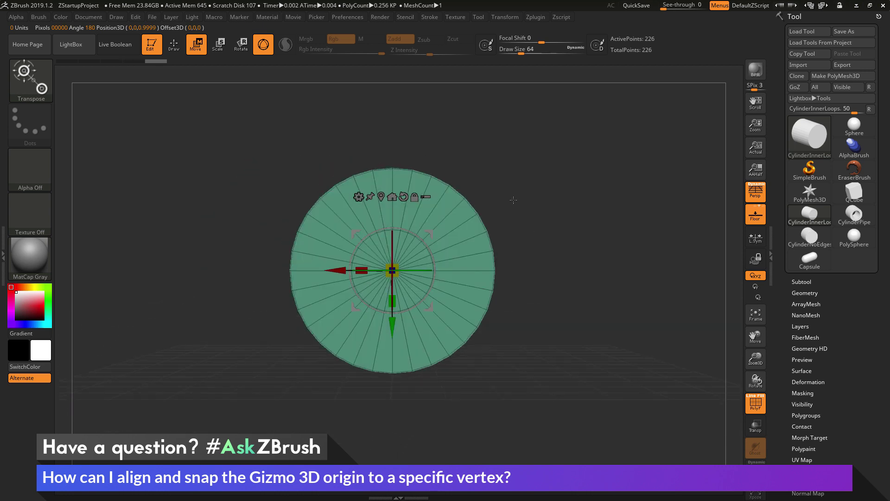
left_click(465, 198, "alt")
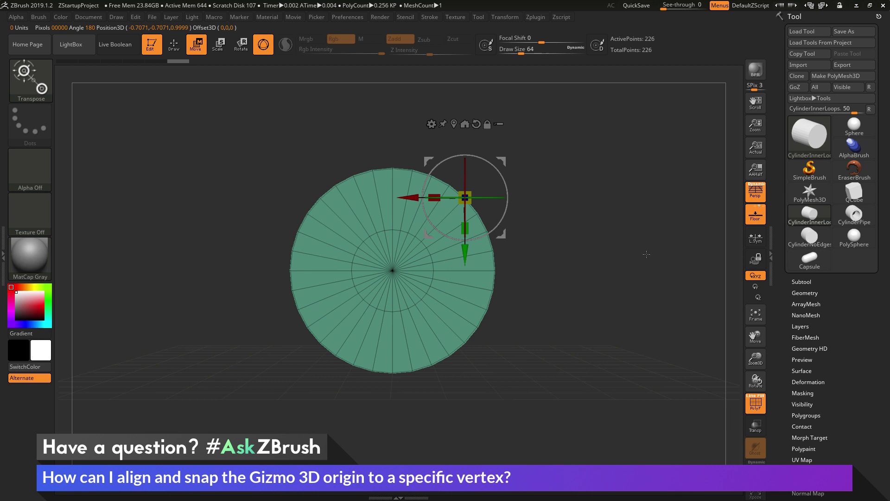
- Snap the Gizmo 3D to four different vertices on the cylinder's side wall, one after another
left_click_drag(650, 247, 552, 233)
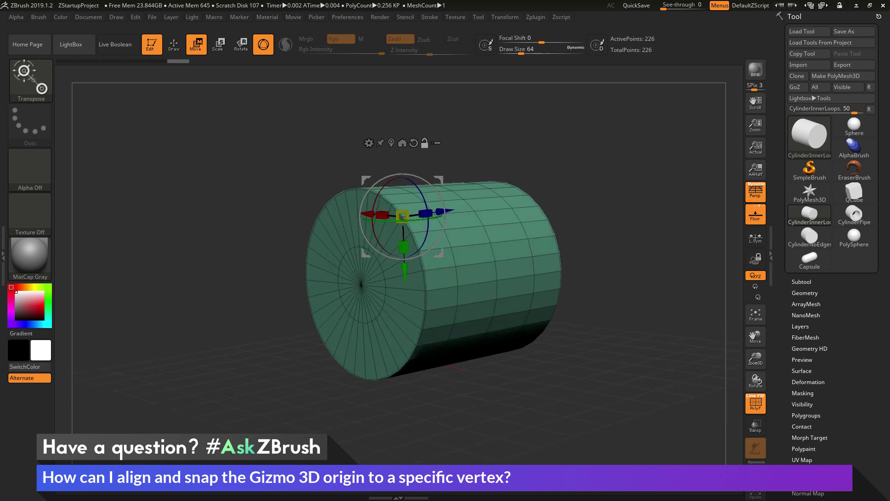
left_click(491, 243, "alt")
mouse_move(647, 301)
left_mouse_down()
mouse_move(647, 284)
mouse_move(632, 282)
mouse_move(666, 281)
mouse_move(664, 299)
left_mouse_up()
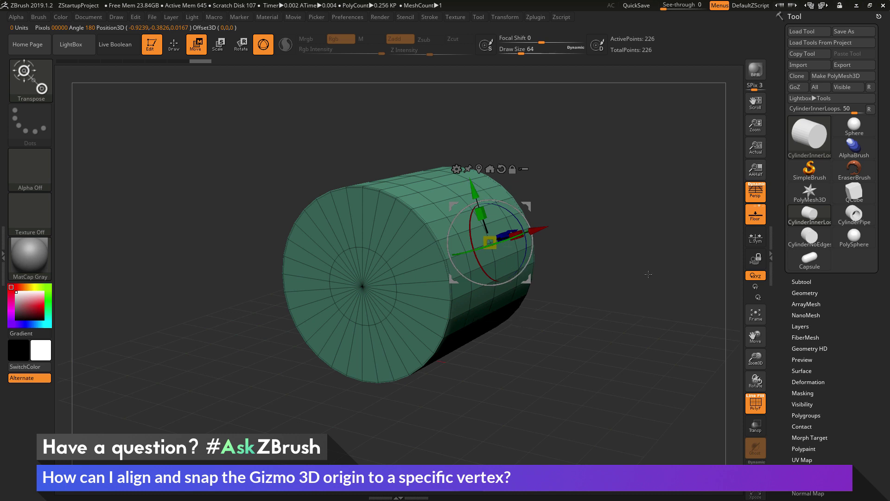
left_click_drag(648, 274, 548, 279, "shift")
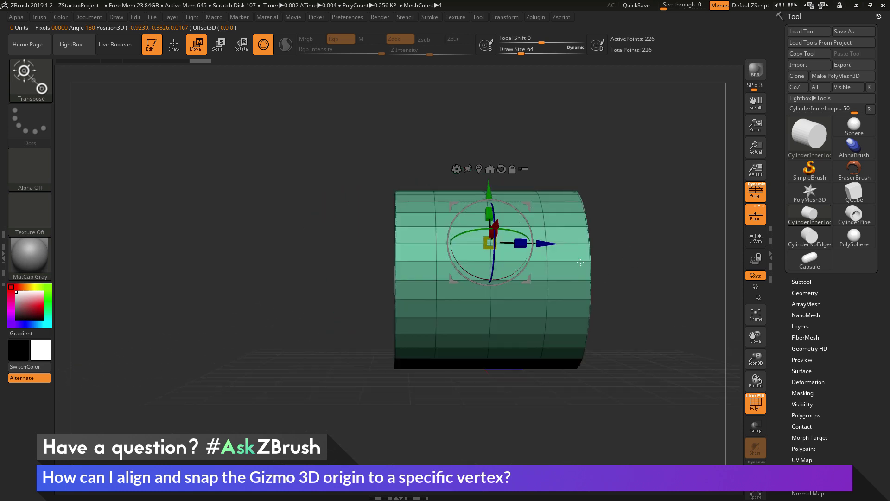
left_click(548, 280, "alt")
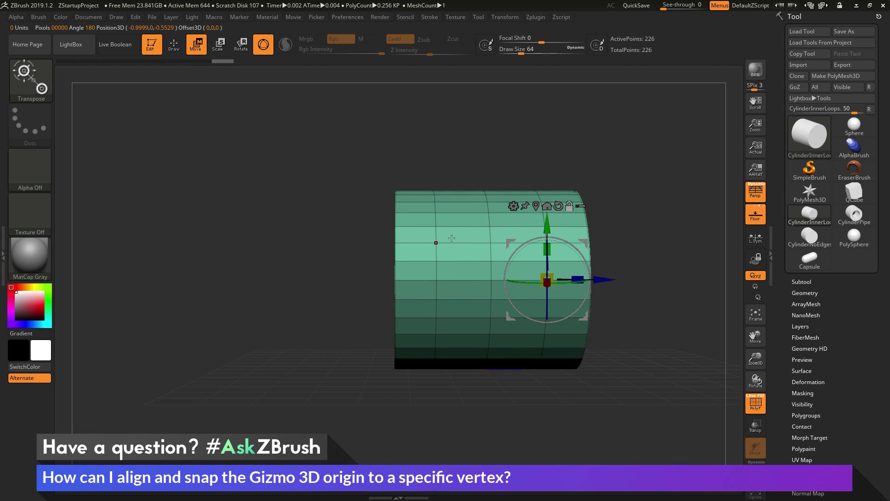
left_click(435, 226, "alt")
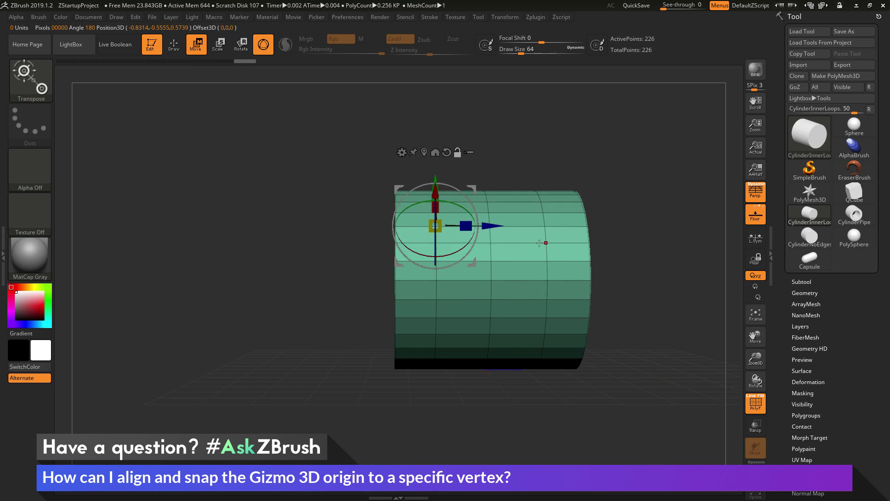
left_click(545, 226, "alt")
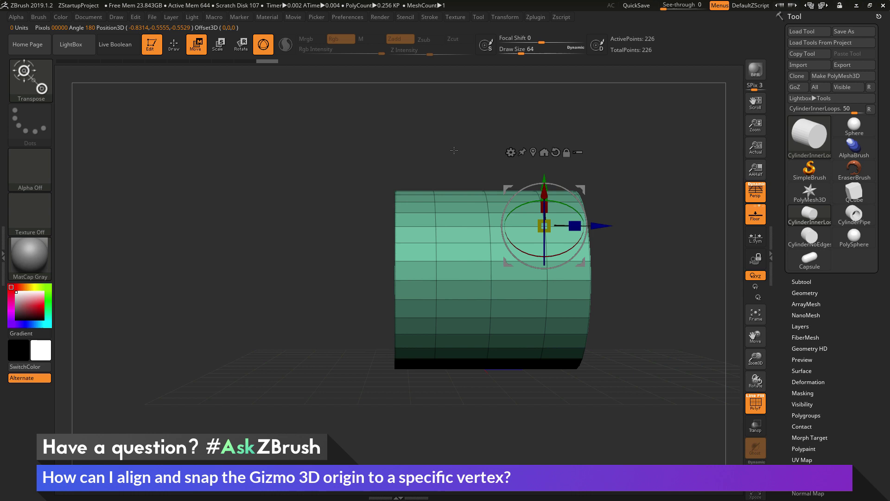
- Snap the Gizmo 3D from the side wall to the centre vertex of the cylinder's end cap
left_click_drag(301, 262, 393, 261)
left_click(384, 279, "alt")
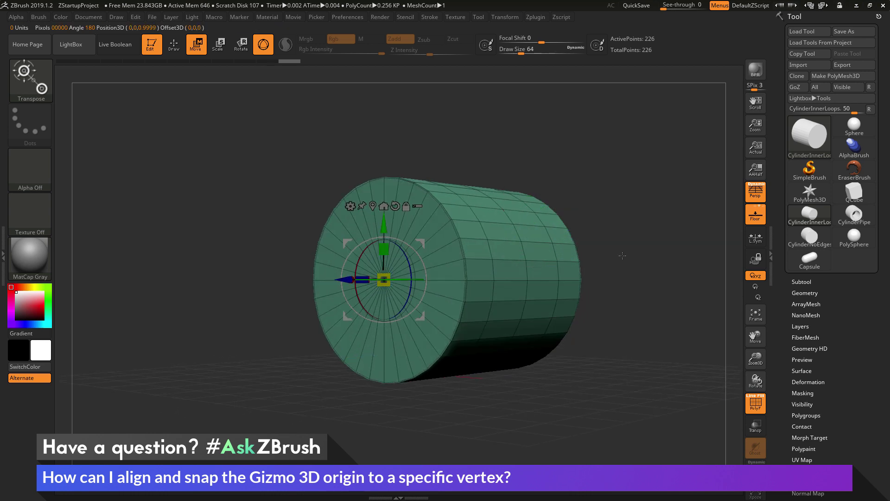
left_click_drag(603, 254, 581, 246)
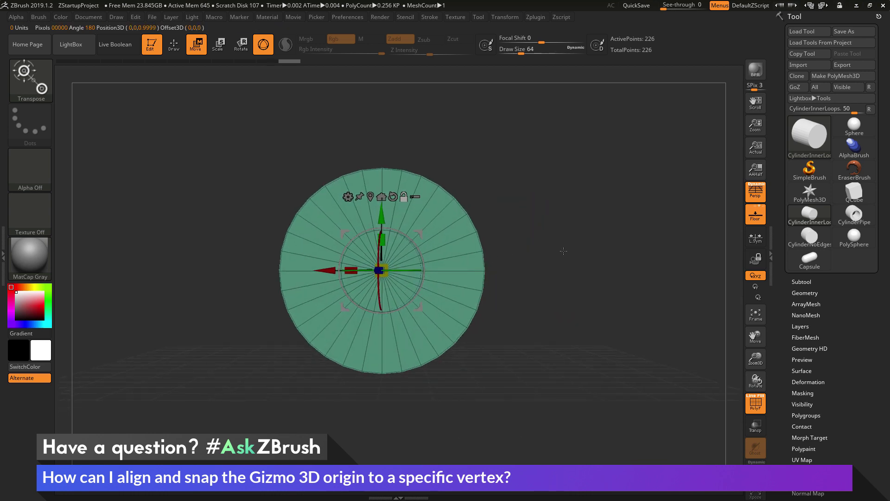
right_click_drag(567, 254, 617, 233)
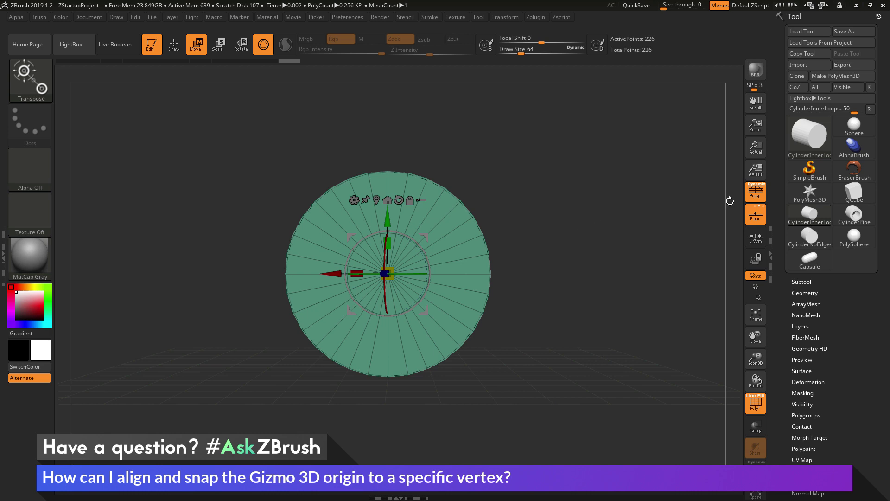
- Turn off Perspective and, in a straight side view, snap the Gizmo 3D to two side-wall vertices, ending at mid-height
left_click(751, 200)
left_click_drag(624, 217, 533, 241)
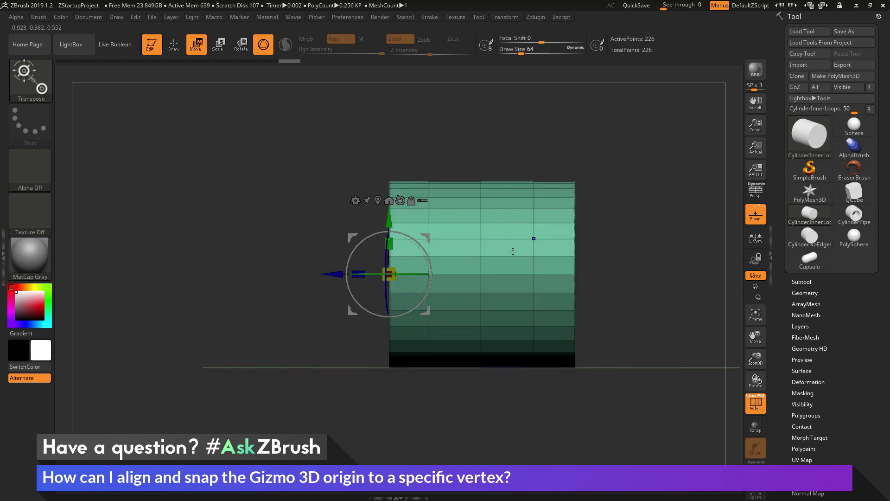
left_click(481, 256)
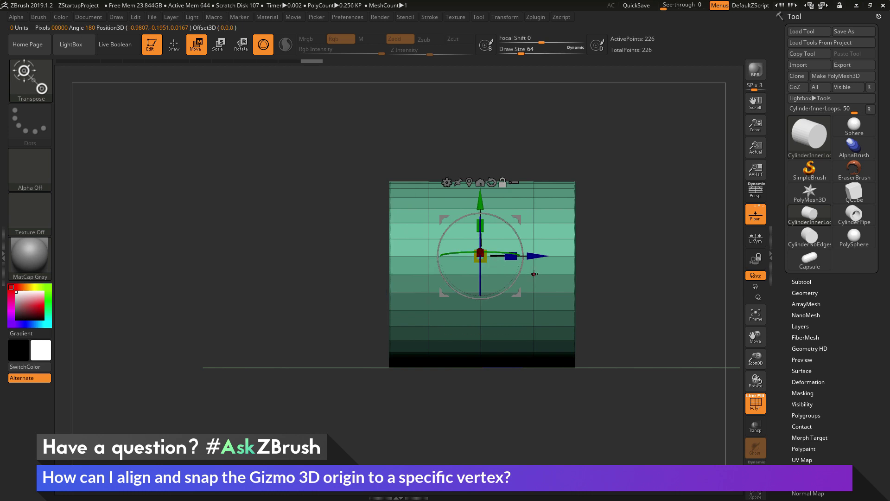
left_click_drag(534, 274, 281, 278)
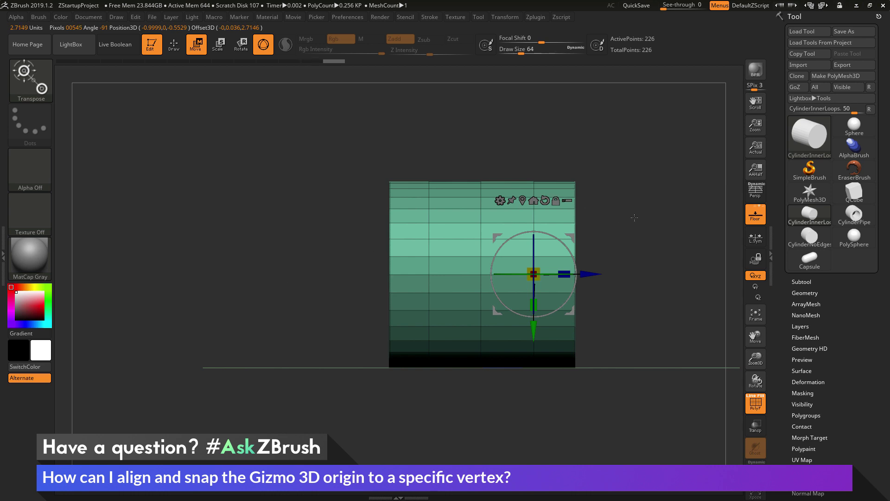
- In a straight-on end view, snap the Gizmo 3D to the cap's centre vertex and set its orientation from there
left_click_drag(587, 210, 593, 234)
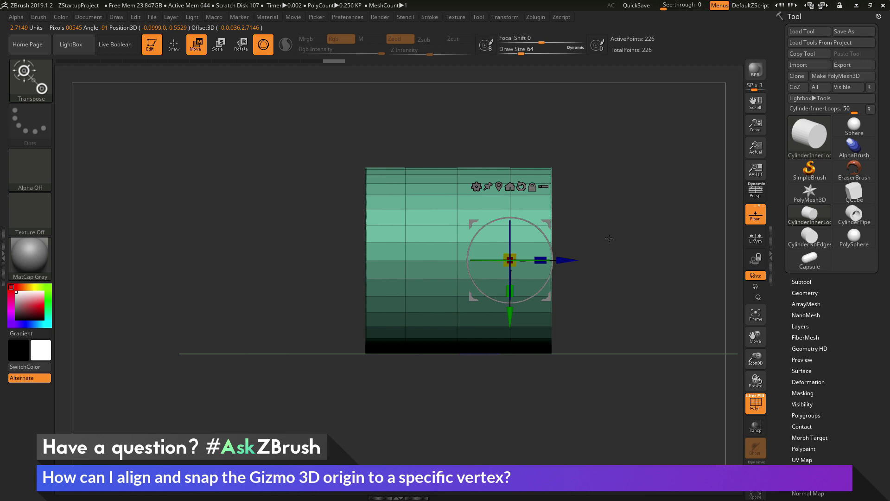
left_click_drag(626, 245, 664, 245, "shift")
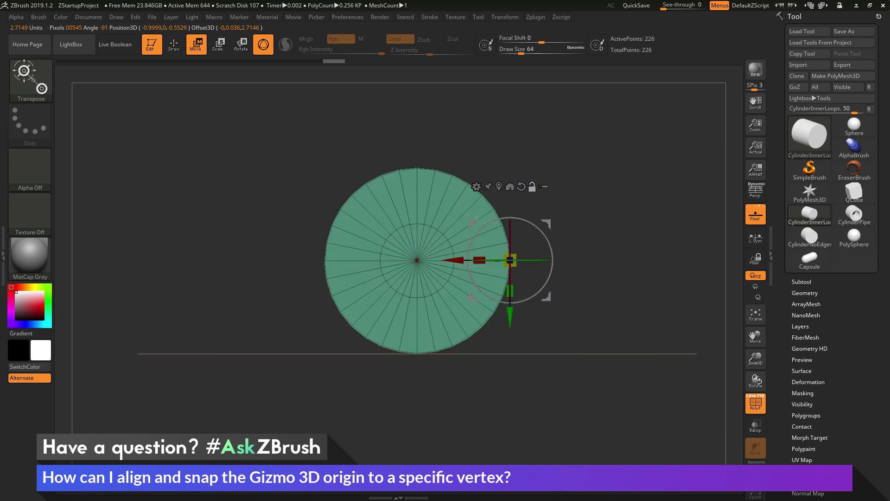
left_click(510, 186)
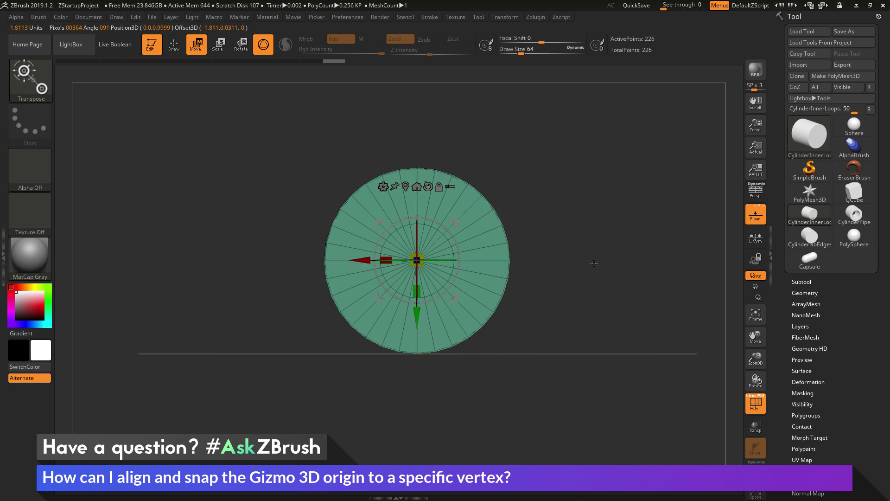
key("alt")
left_click_drag(590, 180, 417, 260)
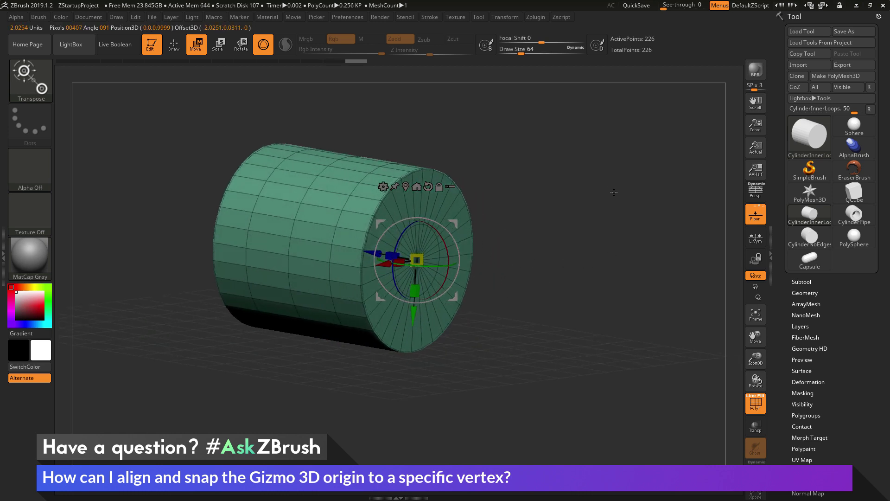
left_click_drag(565, 260, 457, 229, "shift")
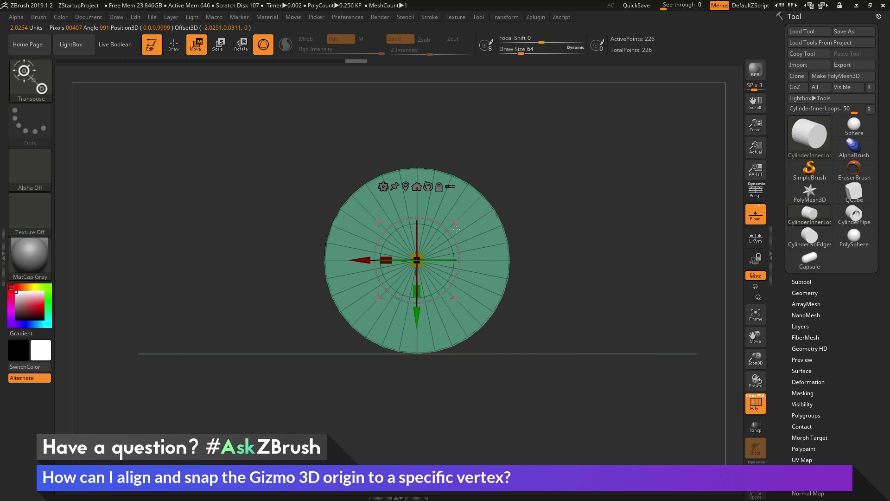
- In the side view, snap the Gizmo 3D to an upper side-wall vertex and to a mid-height vertex near the end cap
left_click_drag(604, 253, 596, 231, "shift")
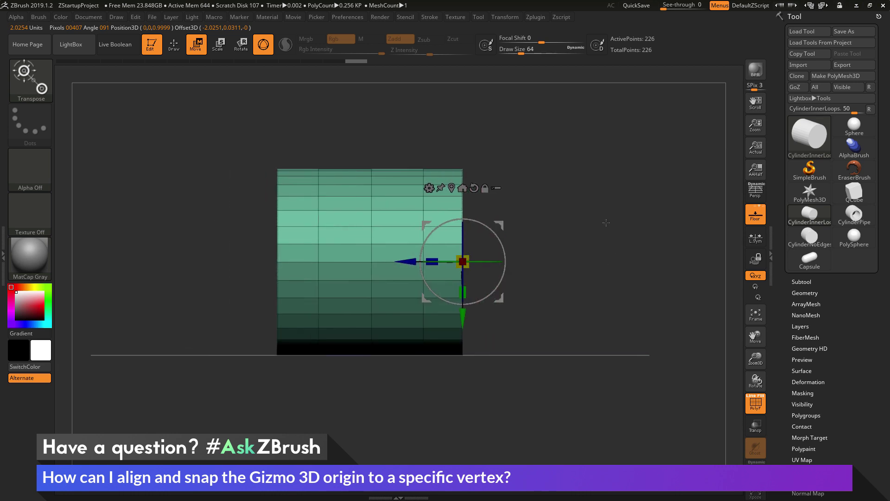
left_click(371, 196)
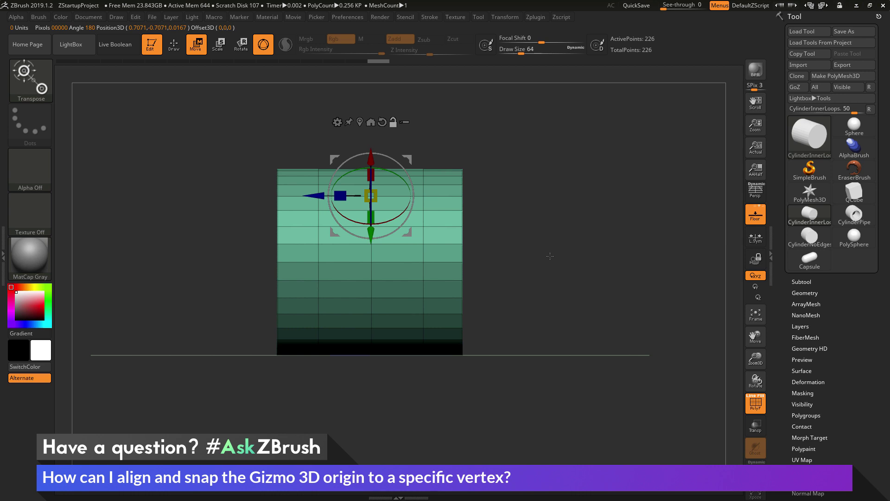
left_click(423, 261)
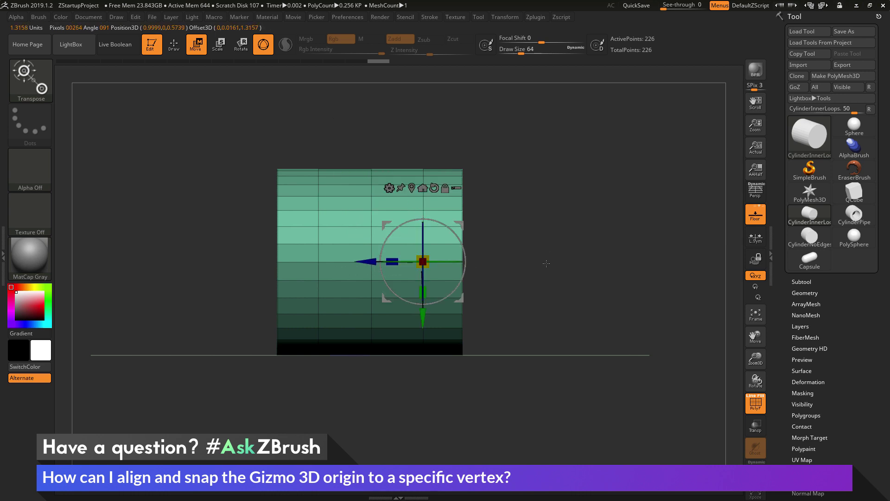
- Return to the straight-on end view and snap the Gizmo 3D back to the cap's centre vertex
left_click_drag(547, 264, 584, 259)
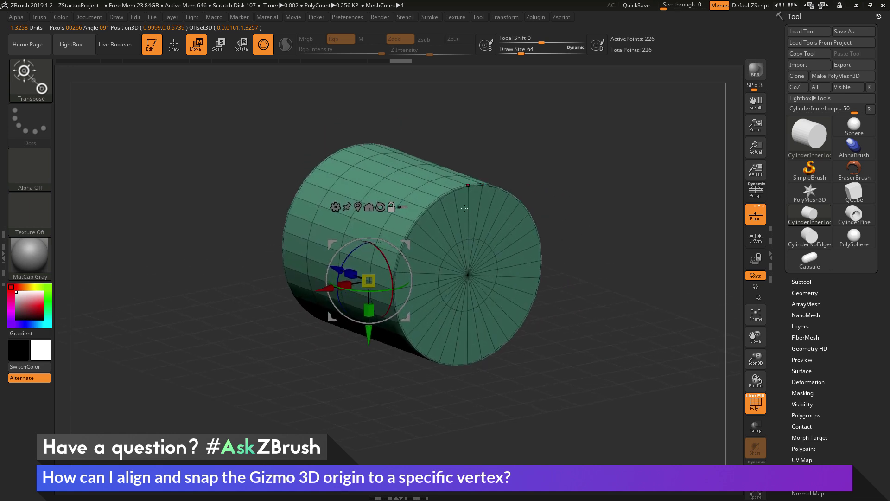
left_click_drag(593, 249, 571, 252)
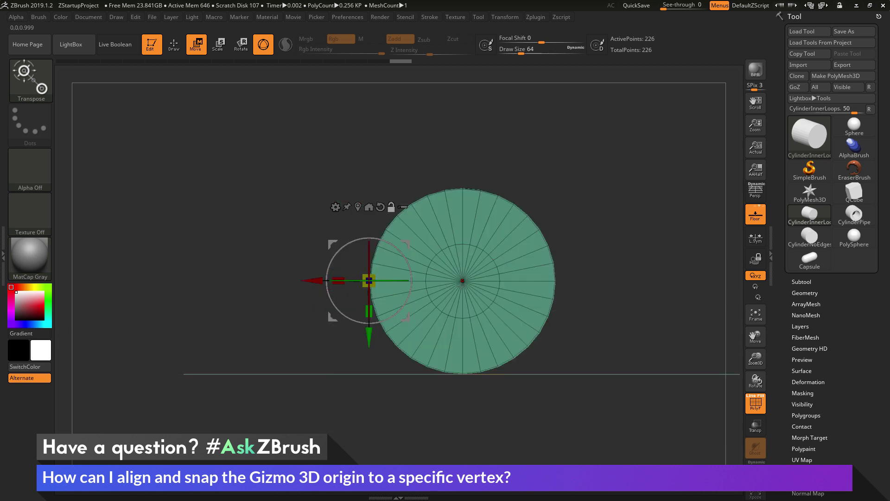
left_click(463, 281, "alt")
- Snap the Gizmo 3D to an upper side-wall vertex in side view and to a centreline vertex in top view
left_click_drag(588, 244, 418, 227)
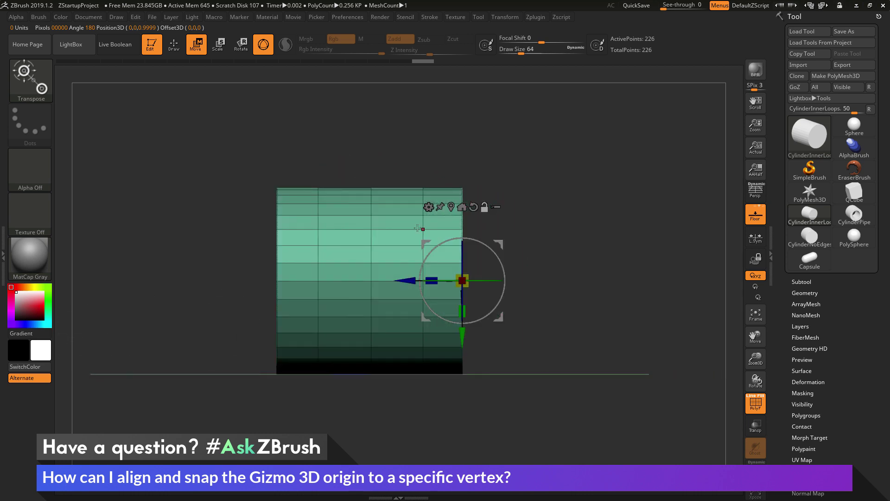
left_click(371, 230, "alt")
left_click_drag(654, 244, 620, 280)
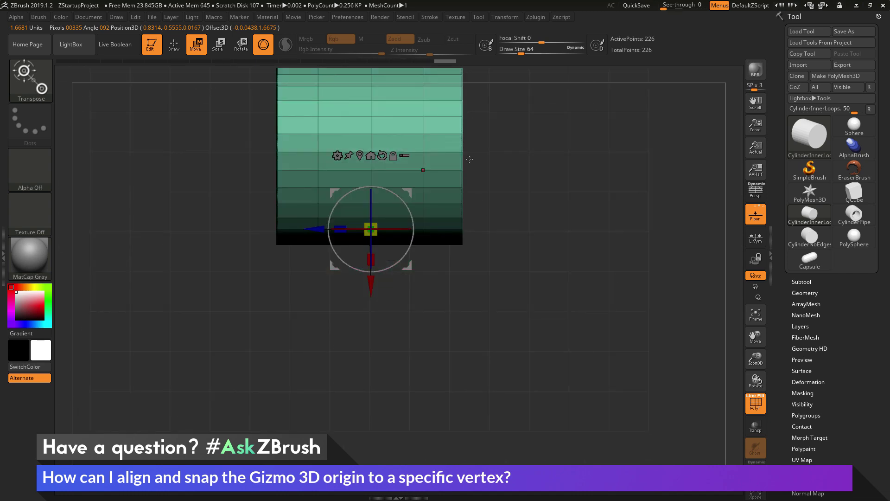
left_click_drag(470, 159, 496, 243, "alt")
left_click(449, 237)
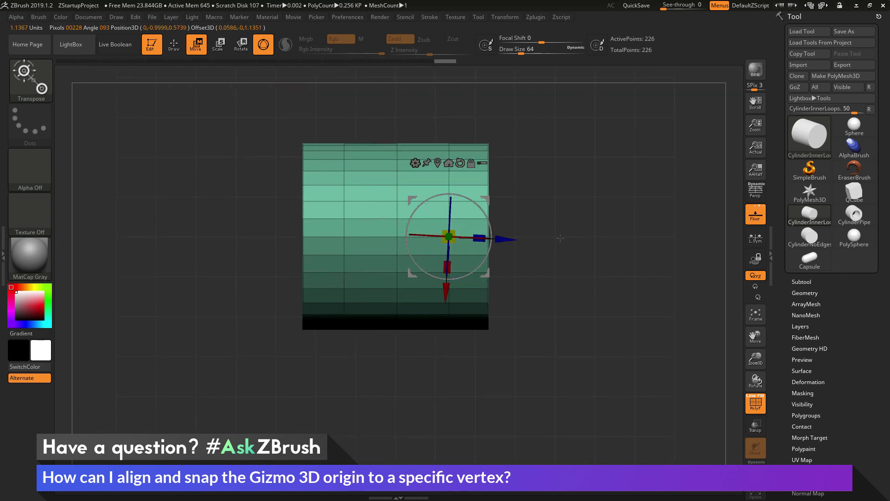